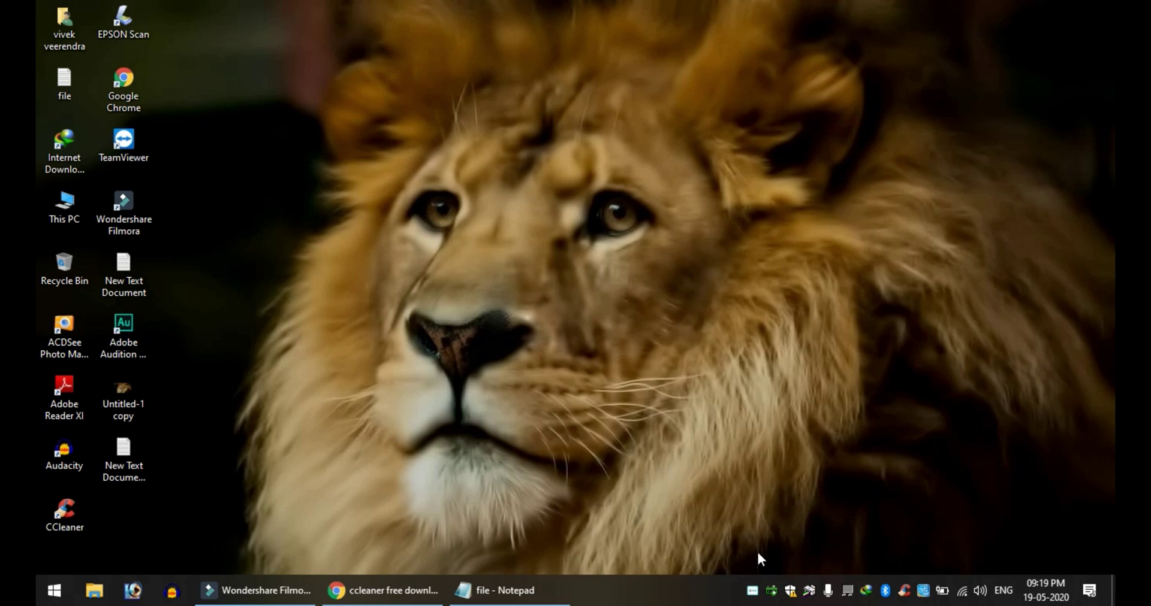
# Step: Review the Notepad list of temp, %temp% and recent, then minimize it to the desktop
pyautogui.click(508, 593)
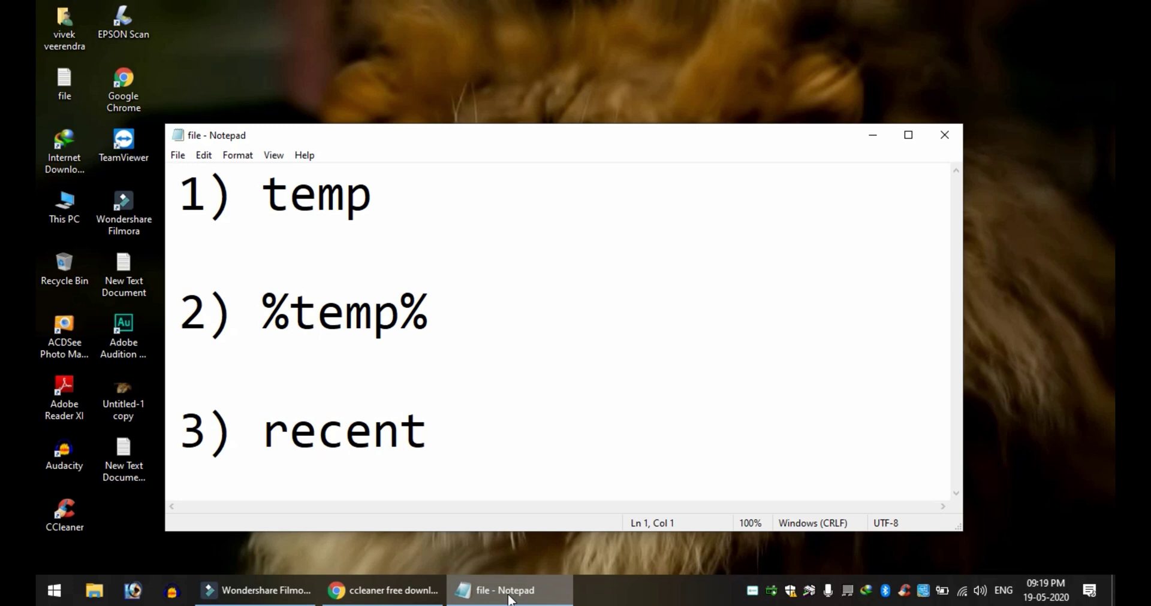
pyautogui.click(873, 138)
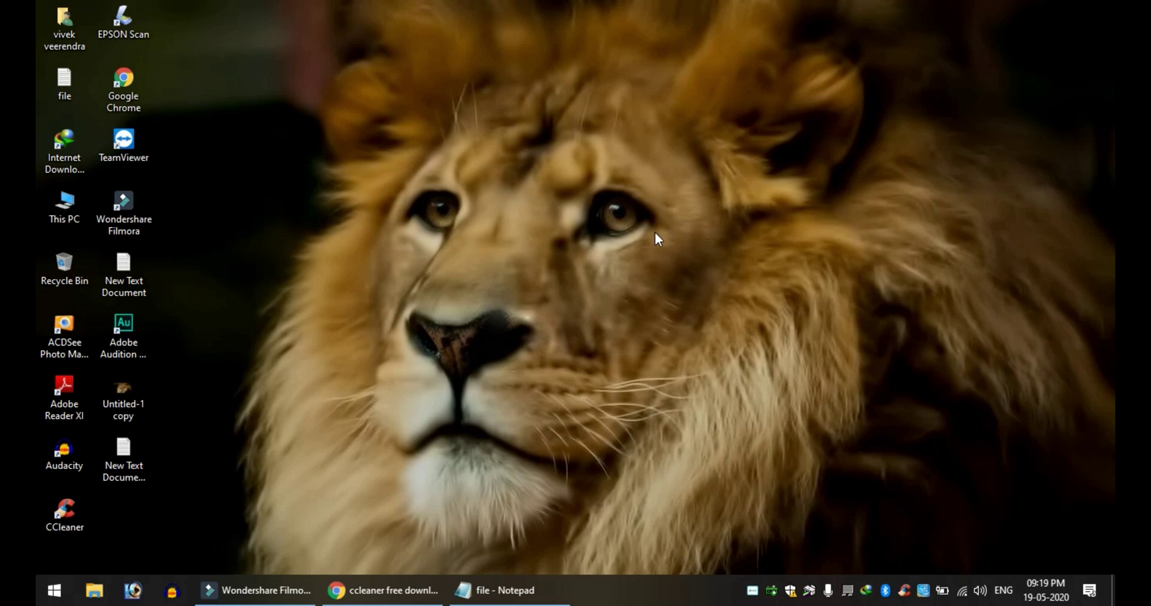
# Step: Open the Windows Temp folder via Run, delete all four items past the access prompt, and close it
pyautogui.press('super+r')
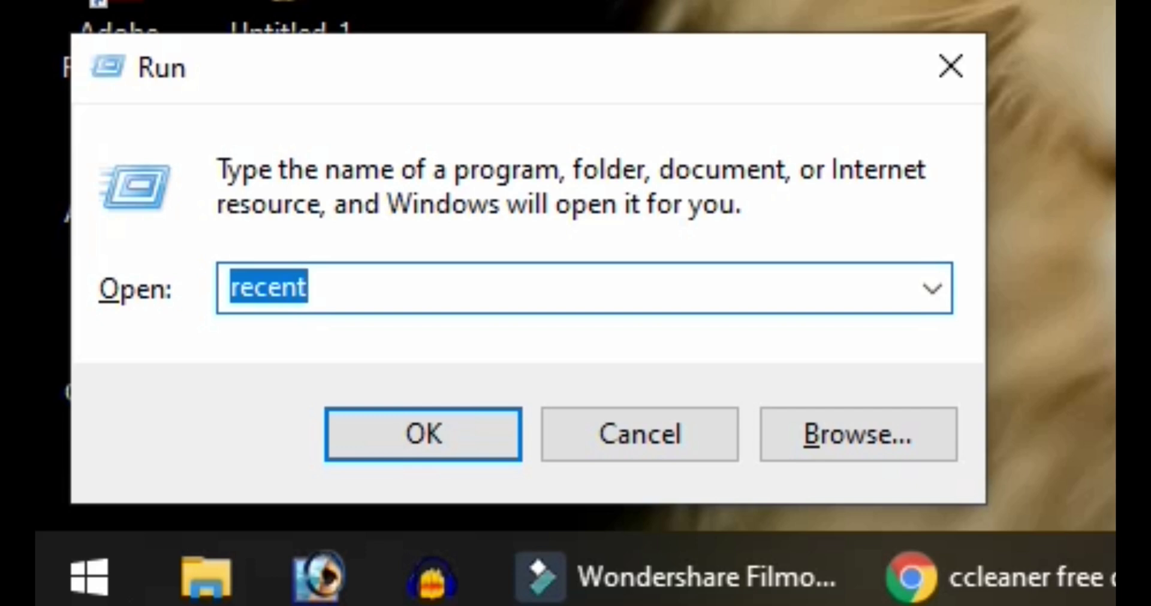
pyautogui.write('temp')
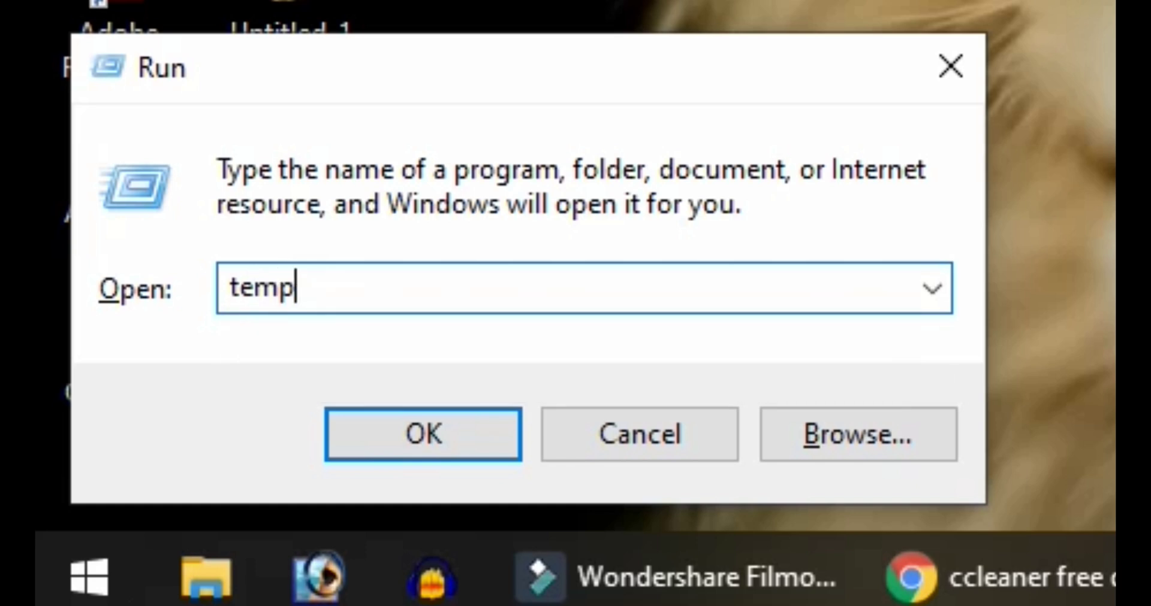
pyautogui.press('Return')
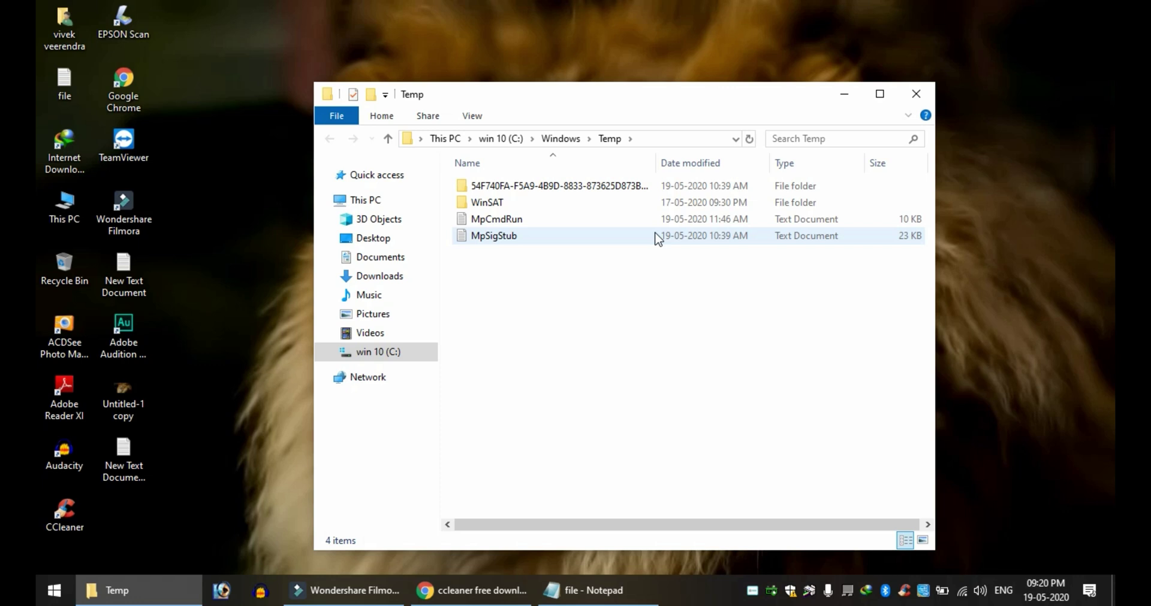
pyautogui.hotkey('ctrl', 'a')
pyautogui.press('Delete')
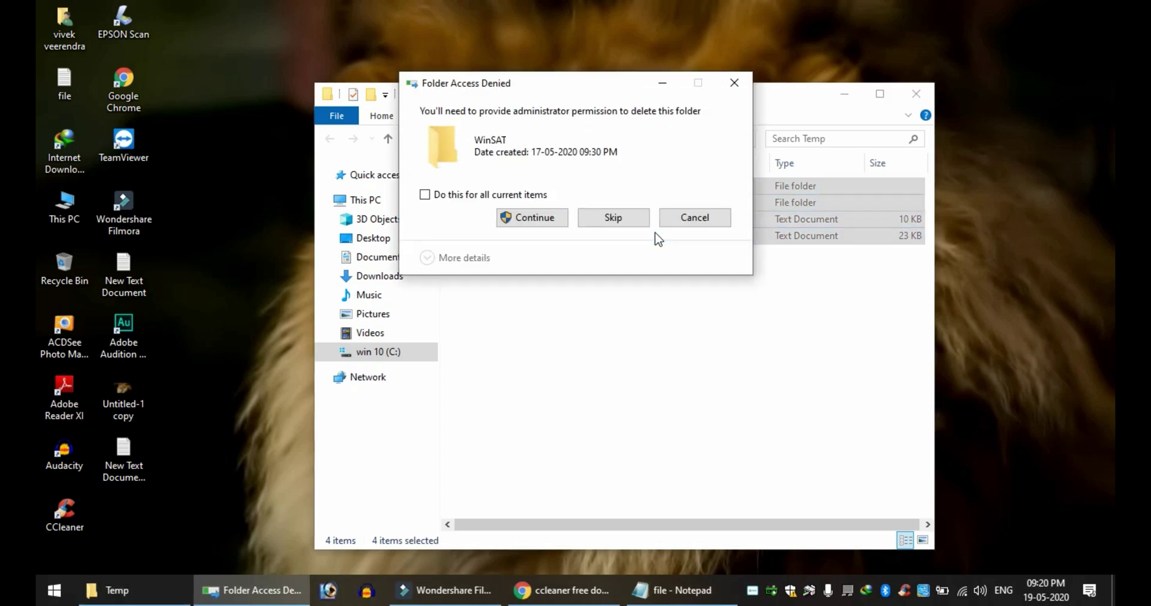
pyautogui.press('Return')
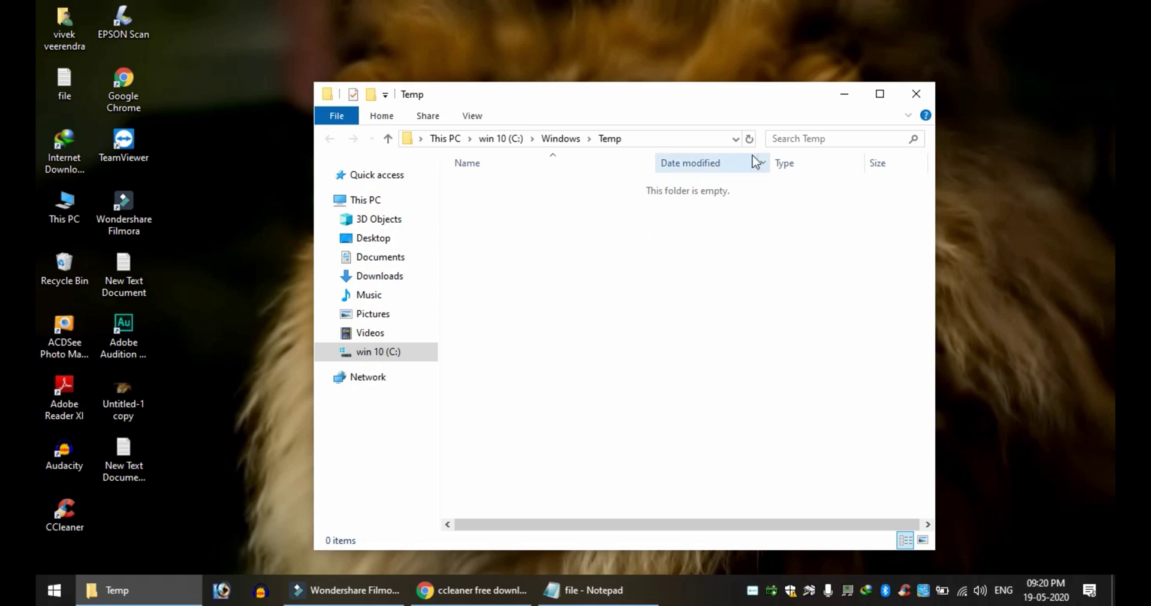
pyautogui.click(915, 96)
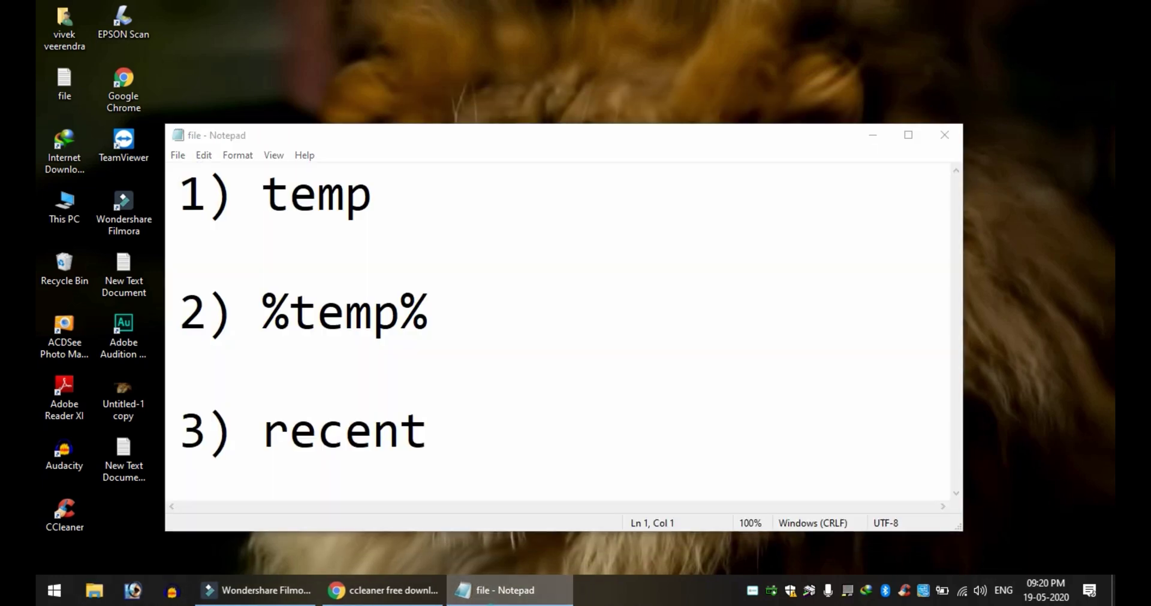
# Step: Minimize Notepad and open the user's %temp% folder through the Run box
pyautogui.press('super+Down')
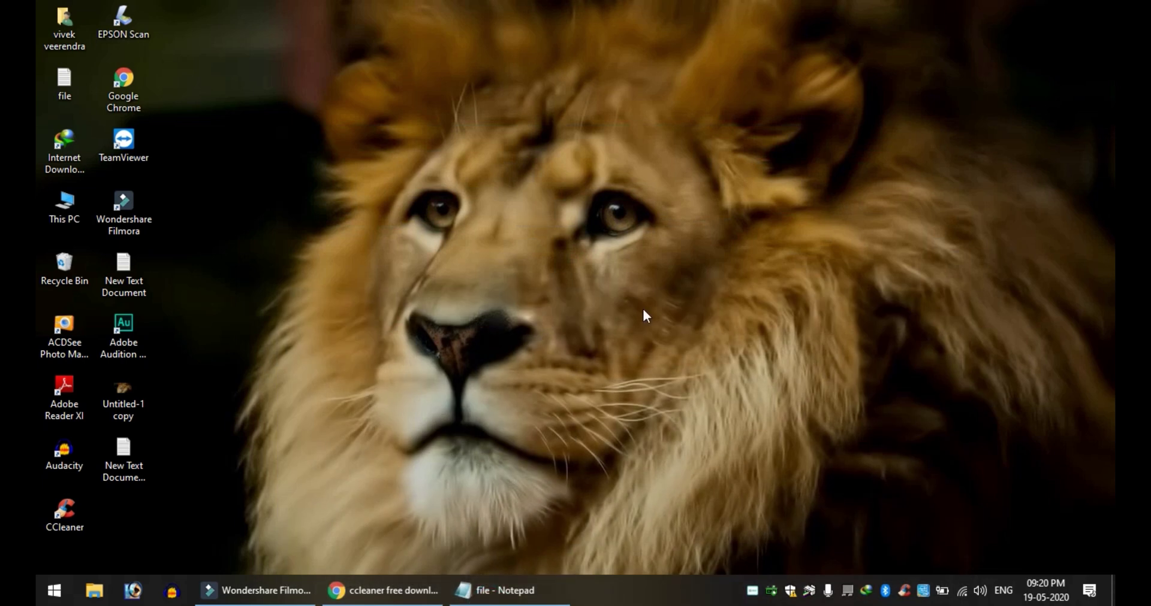
pyautogui.press('super+r')
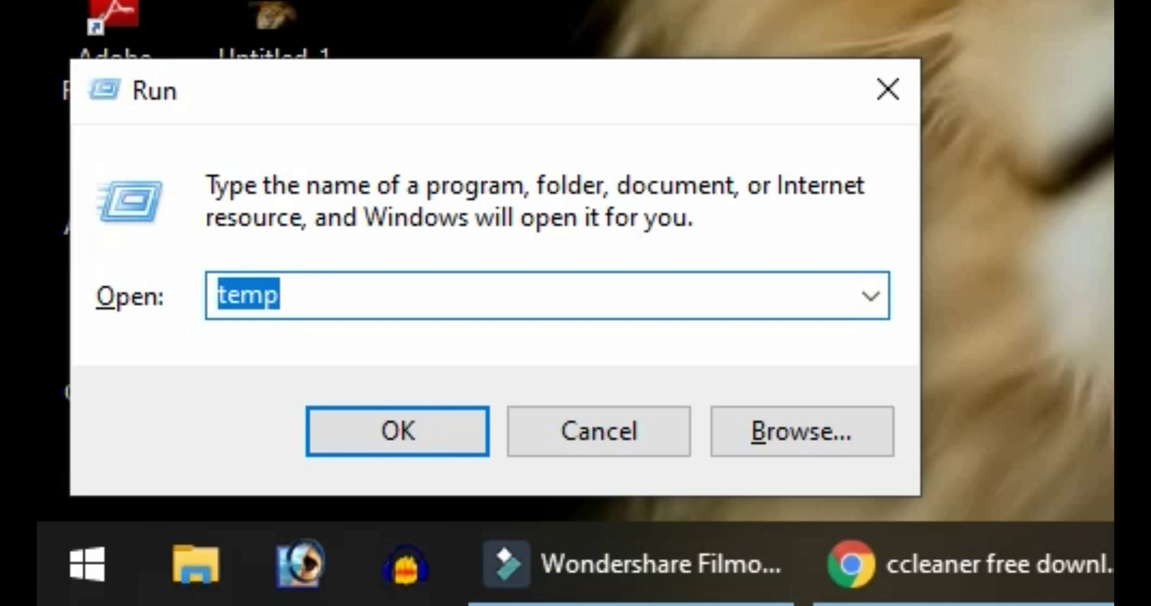
pyautogui.write('%')
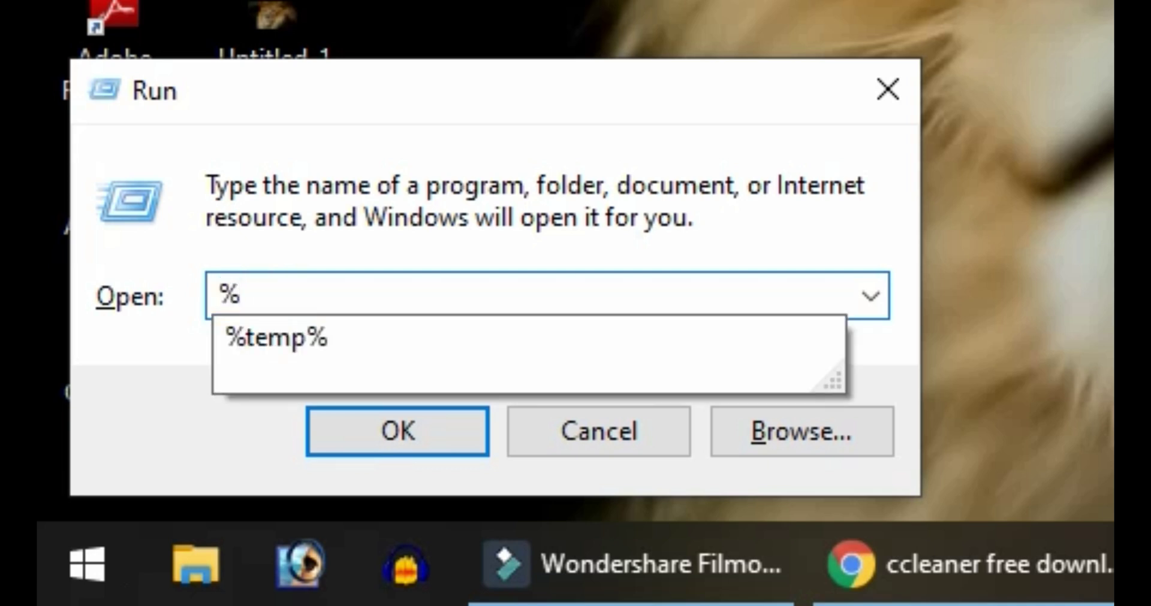
pyautogui.press('Down')
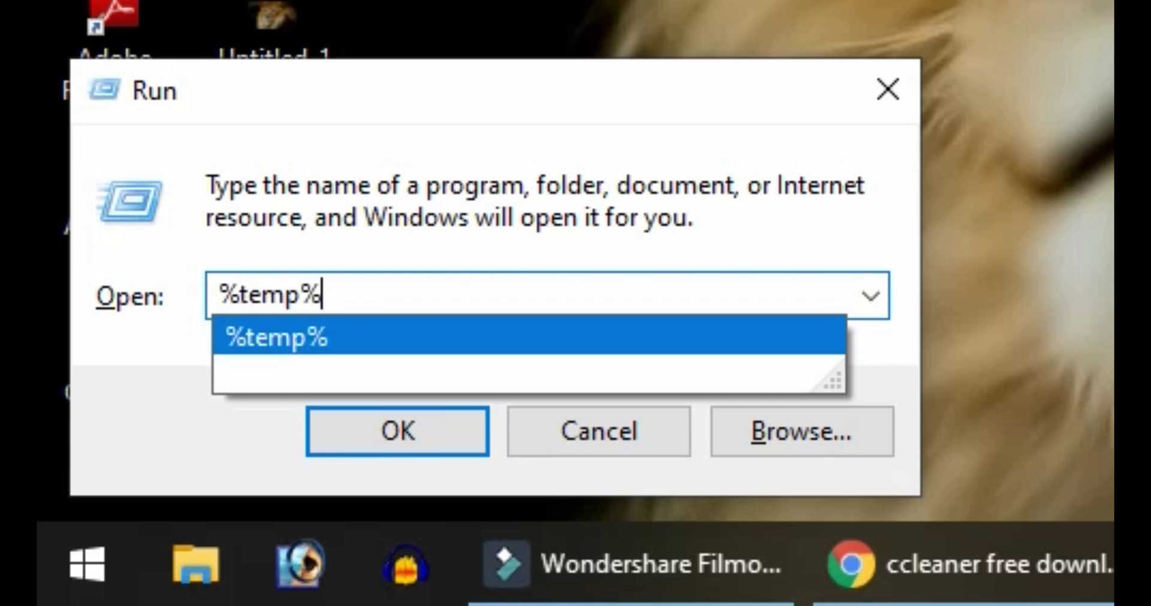
pyautogui.press('Return')
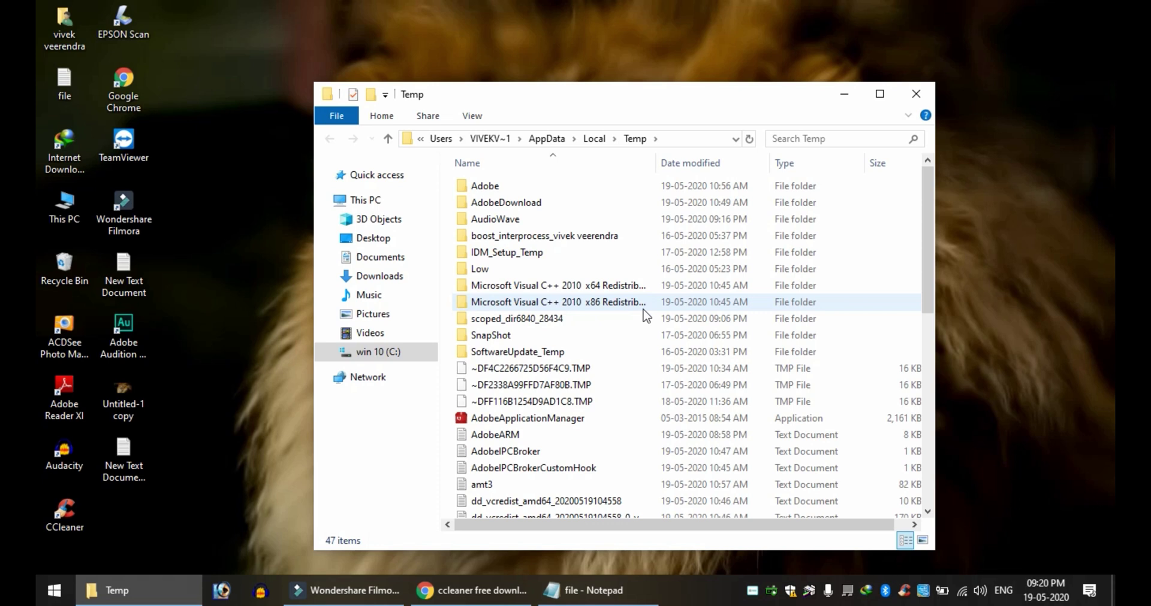
# Step: Delete all 47 %temp% items, skipping every file still in use
pyautogui.hotkey('ctrl', 'a')
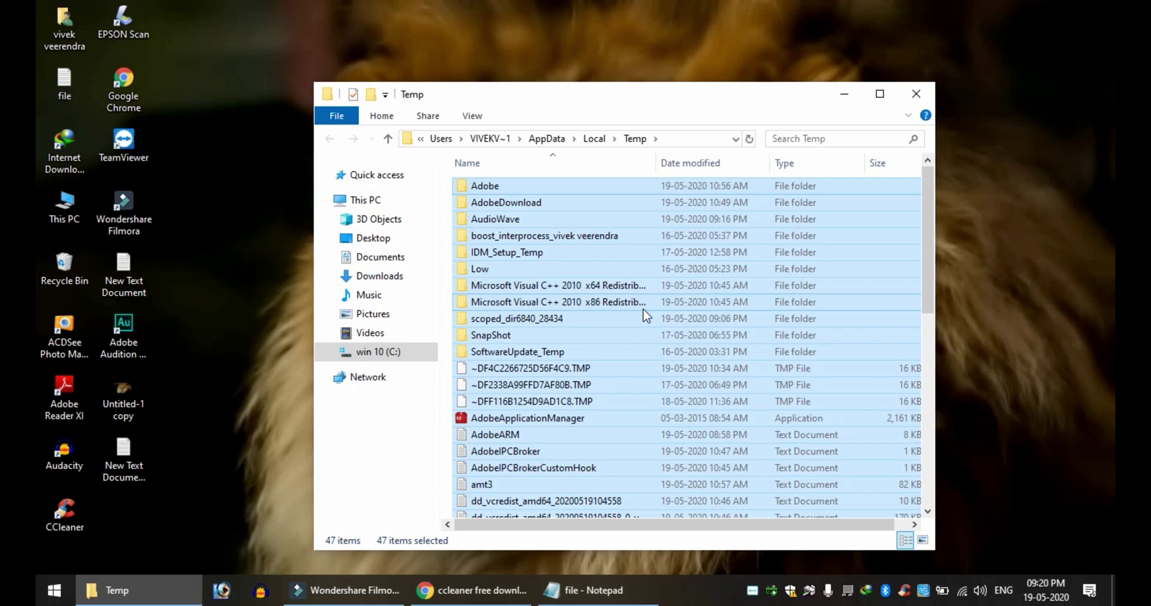
pyautogui.press('Delete')
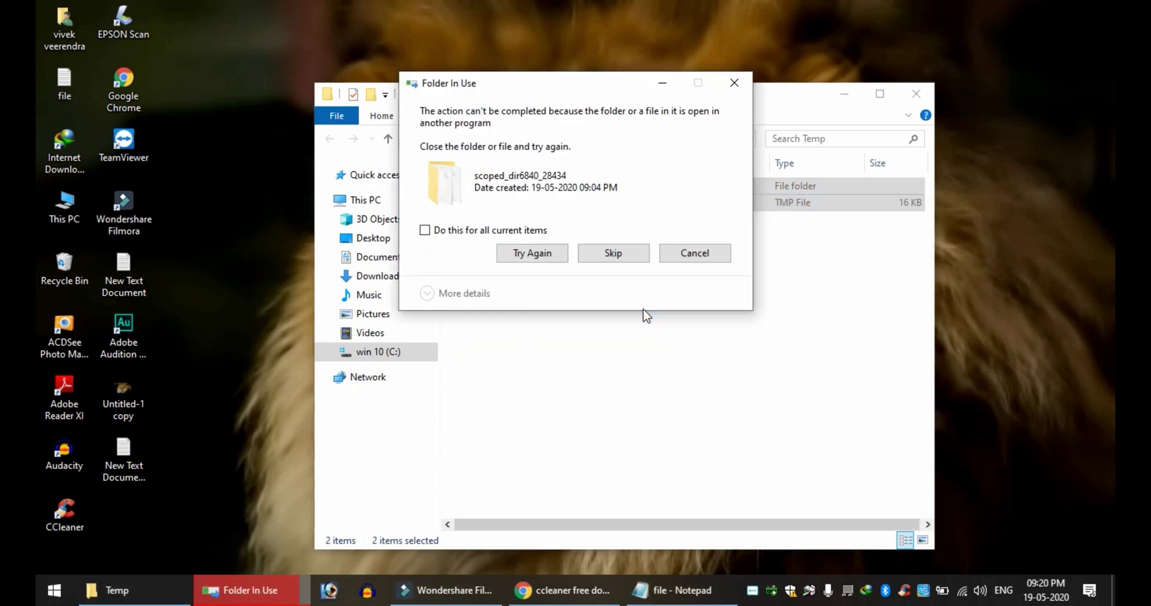
pyautogui.click(466, 231)
pyautogui.click(626, 257)
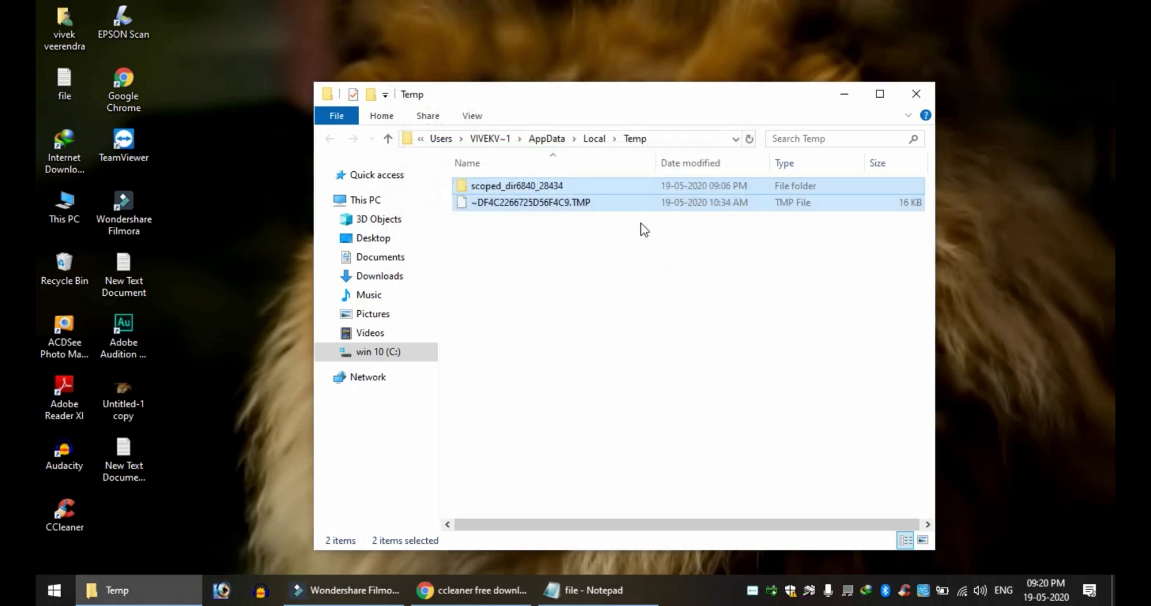
# Step: Close %temp%, open the Recent folder via Run, select all 97 shortcuts, and close it
pyautogui.click(927, 95)
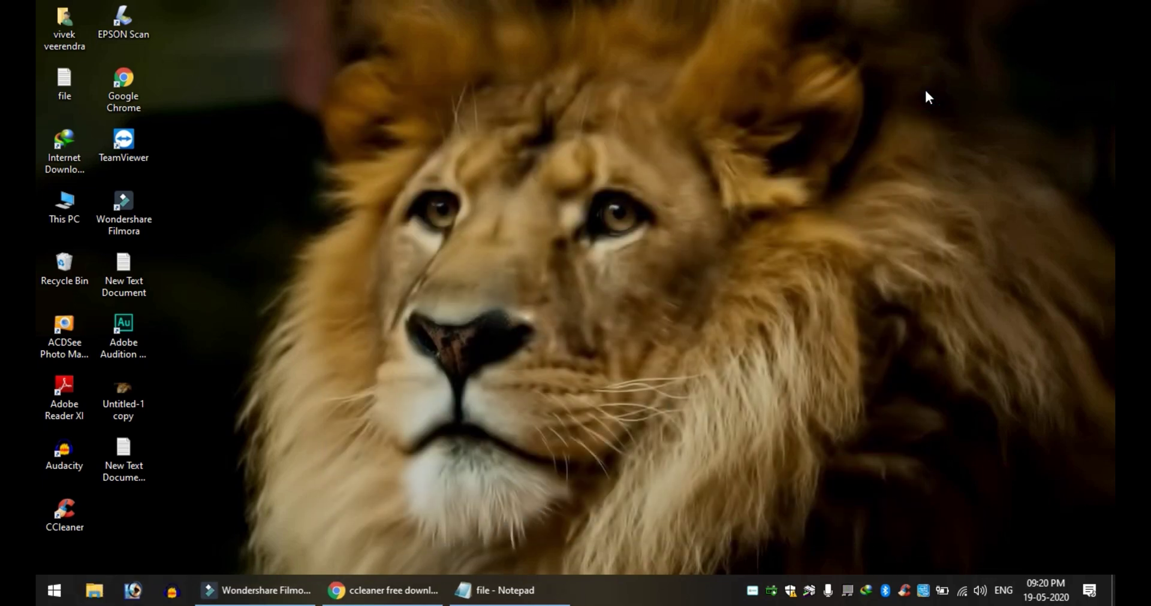
pyautogui.press('super+r')
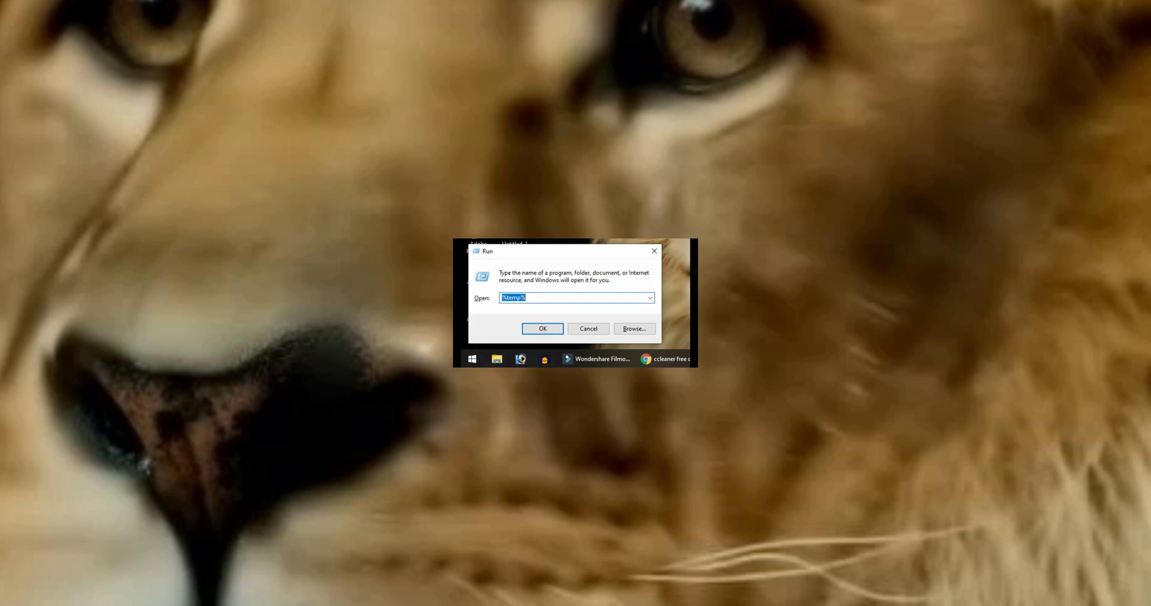
pyautogui.write('re')
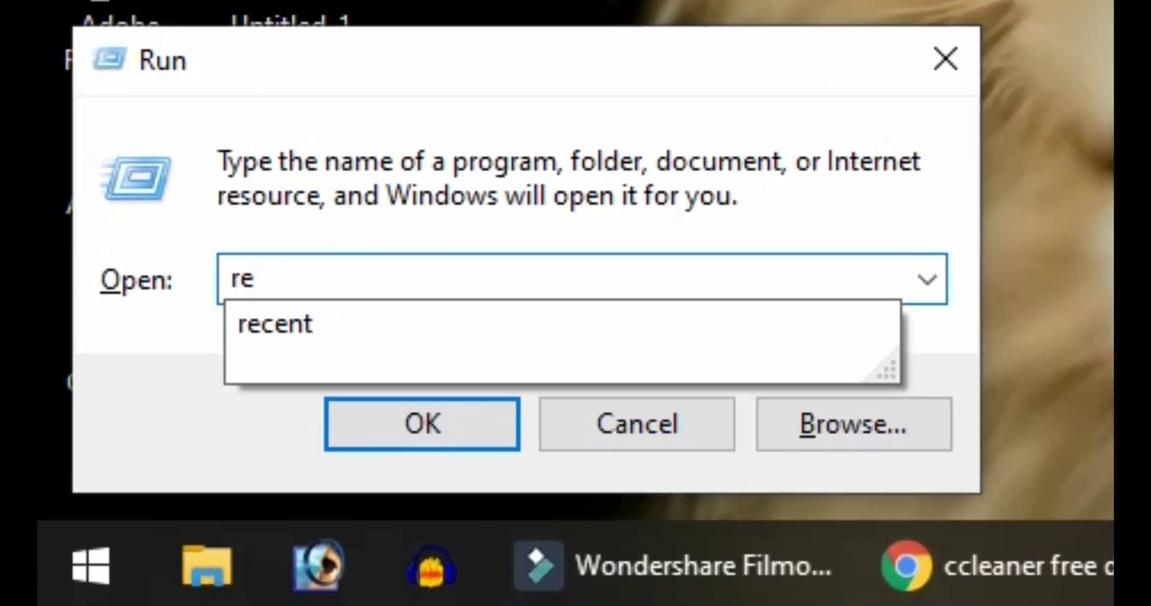
pyautogui.press('Down')
pyautogui.press('Return')
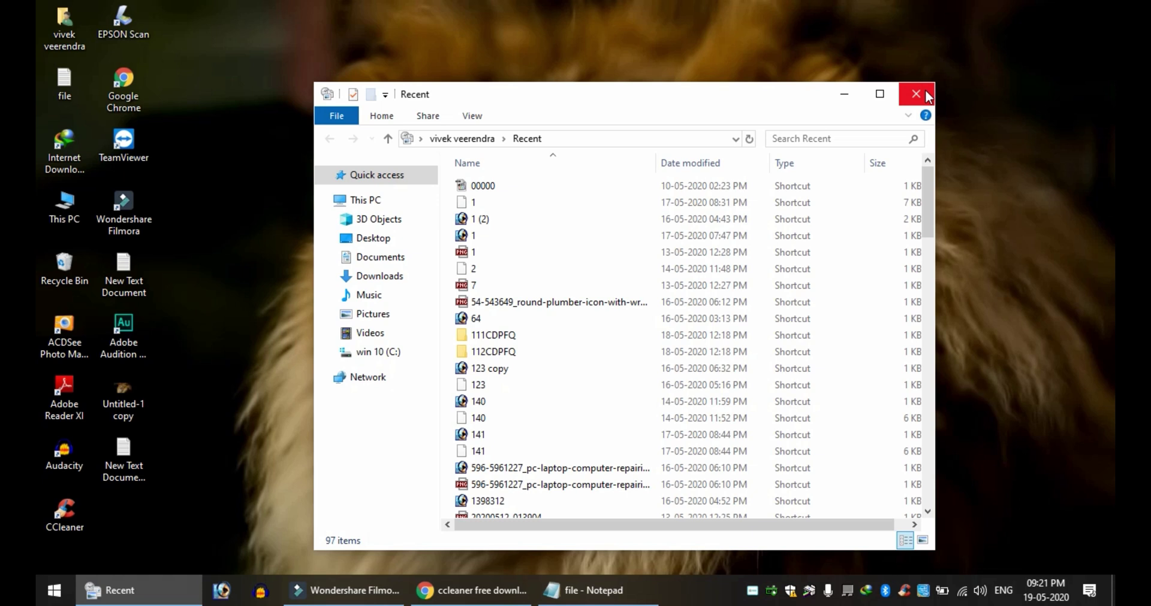
pyautogui.hotkey('ctrl', 'a')
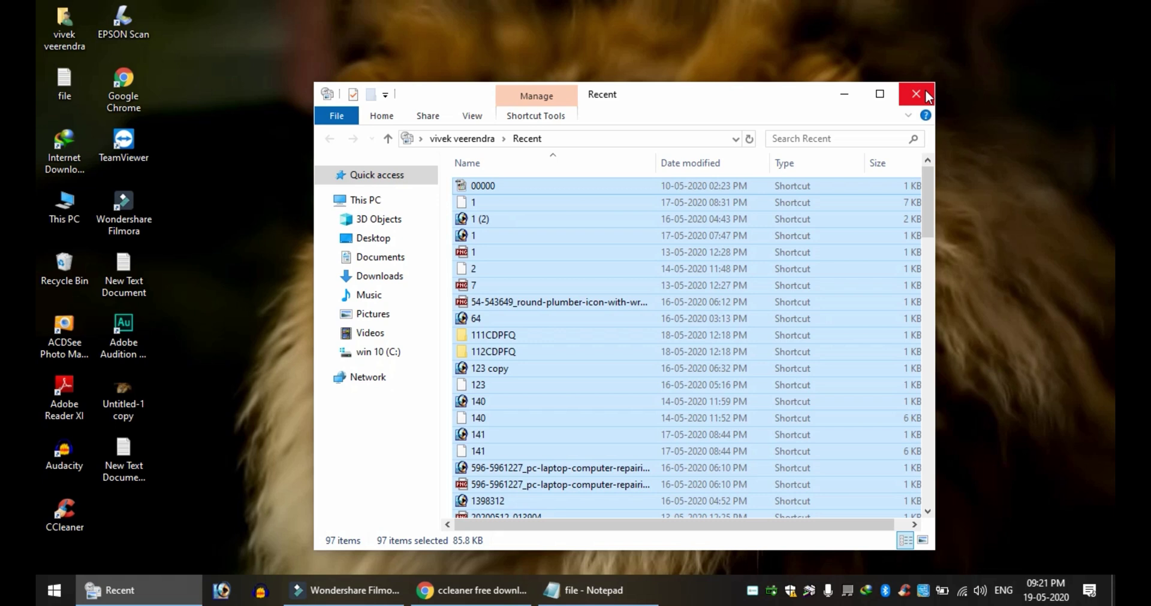
pyautogui.click(927, 97)
pyautogui.rightClick(463, 199)
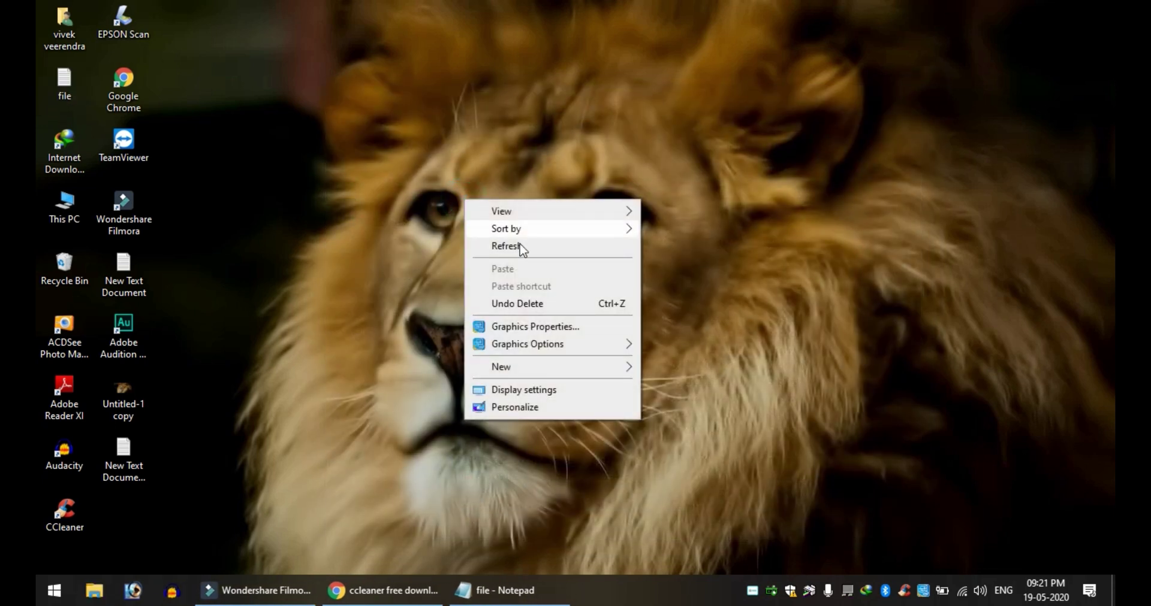
pyautogui.click(514, 250)
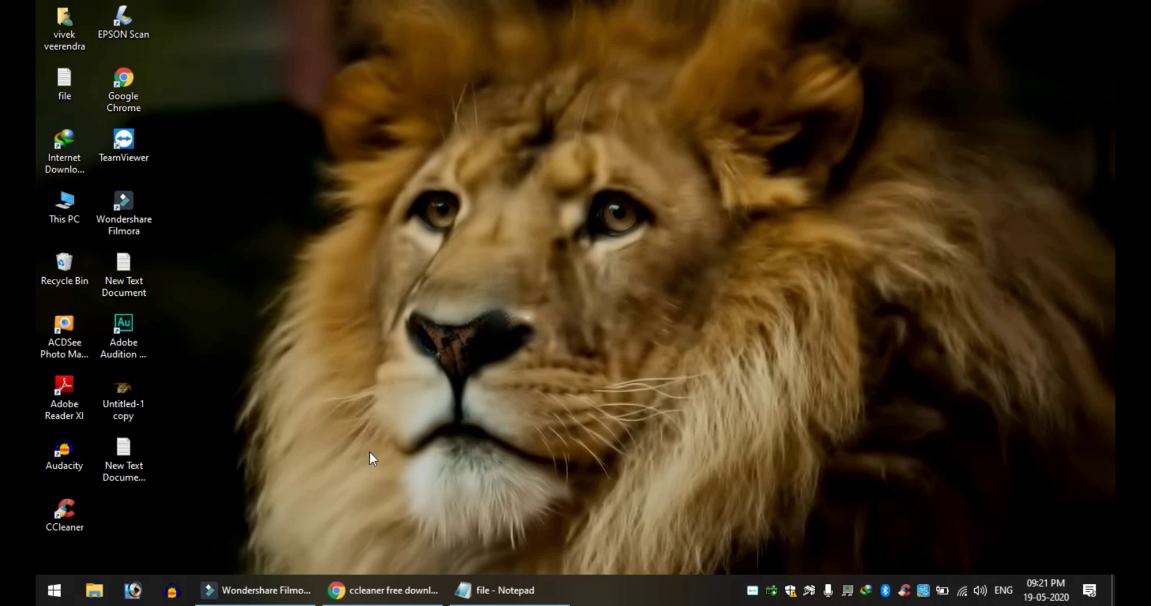
pyautogui.click(376, 587)
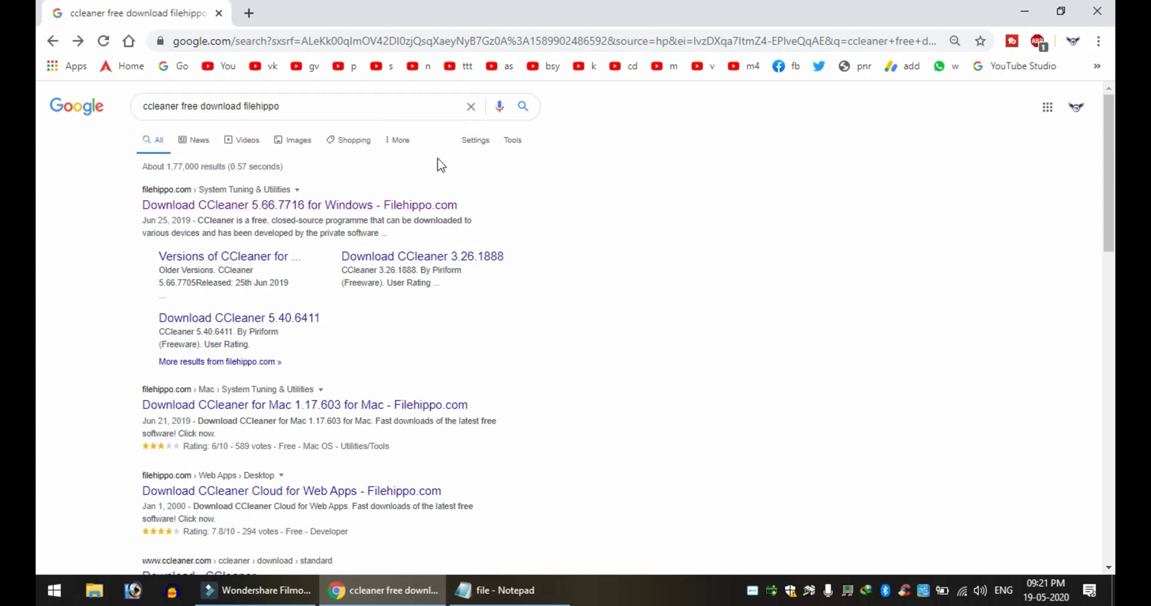
pyautogui.click(1024, 11)
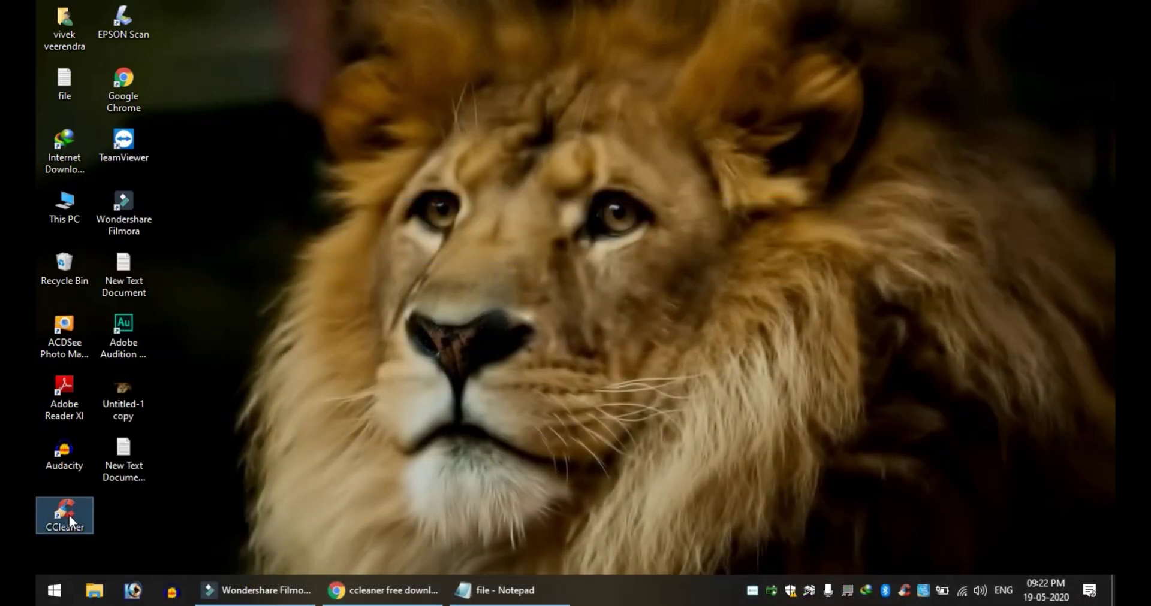
# Step: Launch CCleaner, analyze the PC closing running apps, and clean all 172 trackers and 640 MB junk
pyautogui.doubleClick(65, 514)
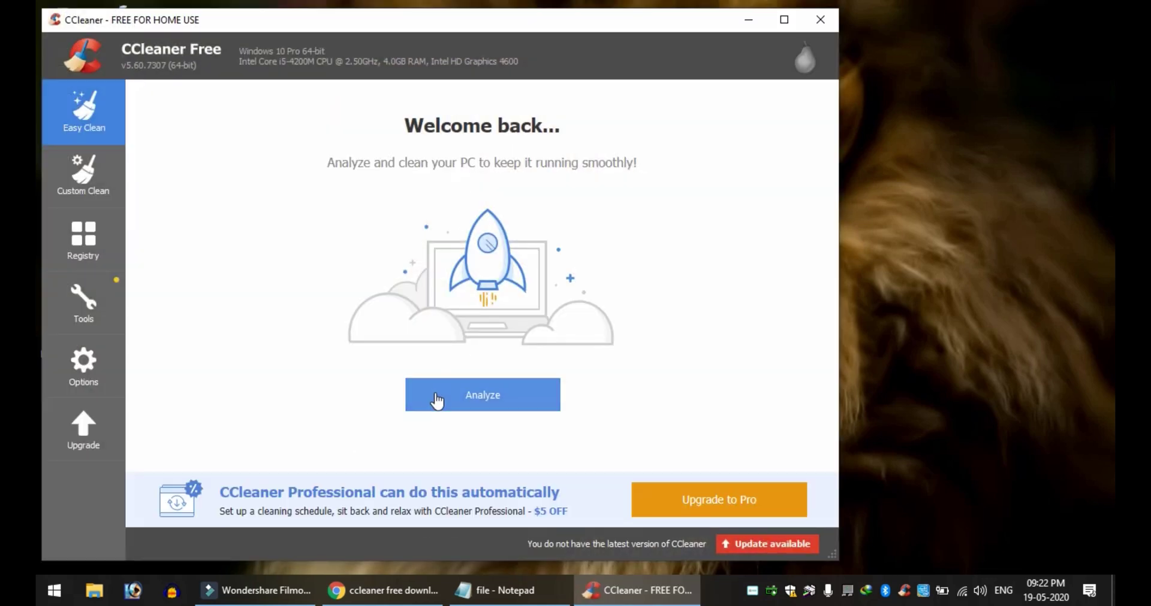
pyautogui.click(505, 395)
pyautogui.click(548, 371)
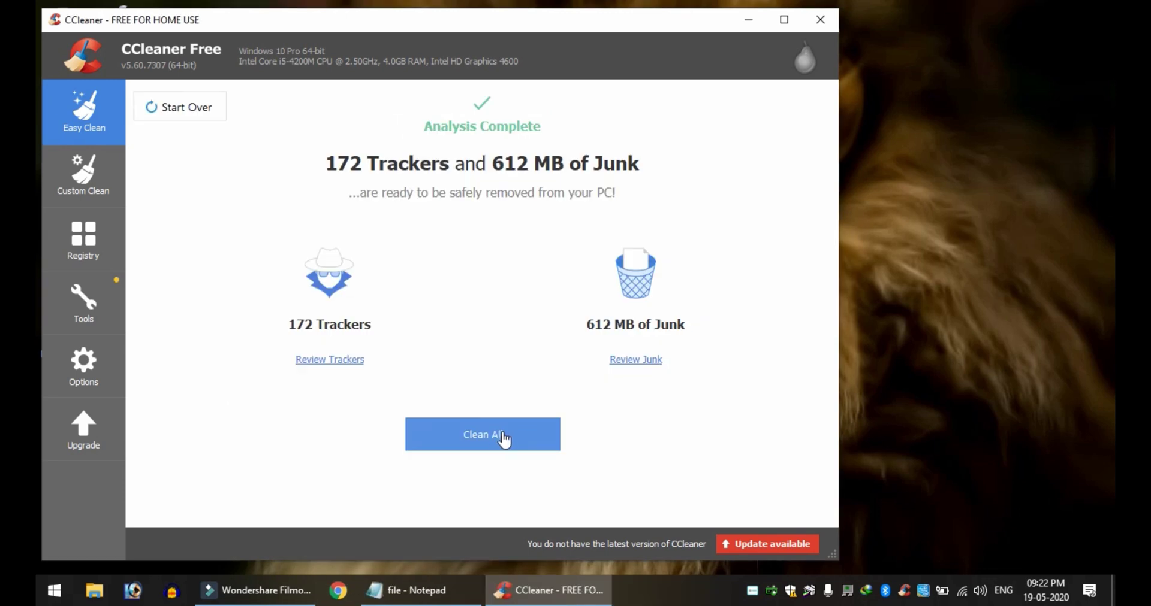
pyautogui.click(506, 440)
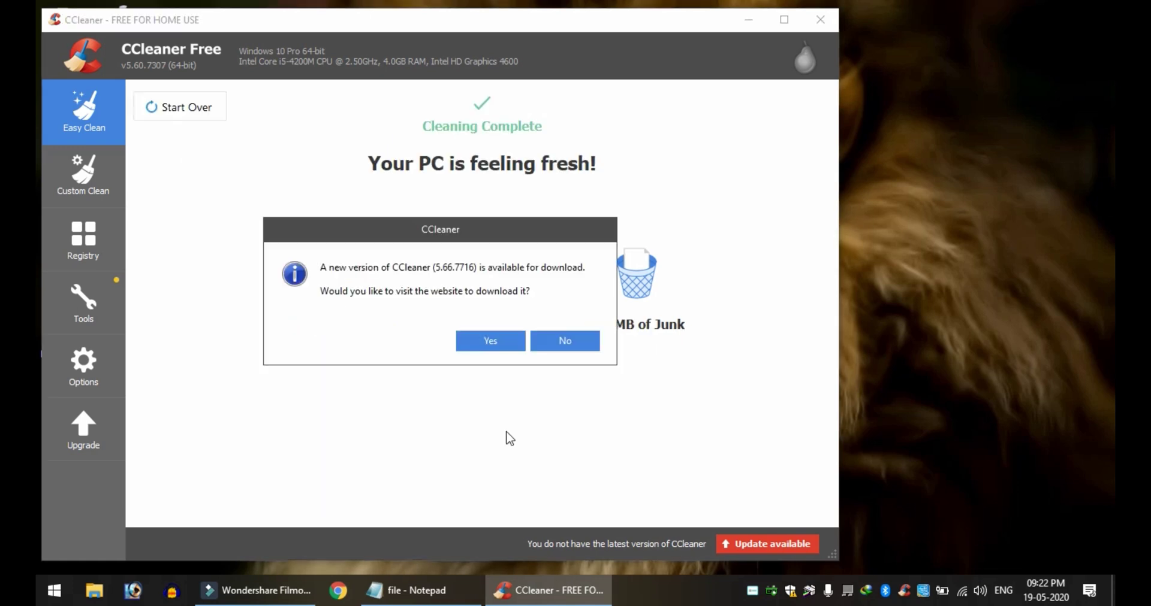
# Step: Decline the CCleaner update offer, close CCleaner, and bring the Notepad list back
pyautogui.click(559, 342)
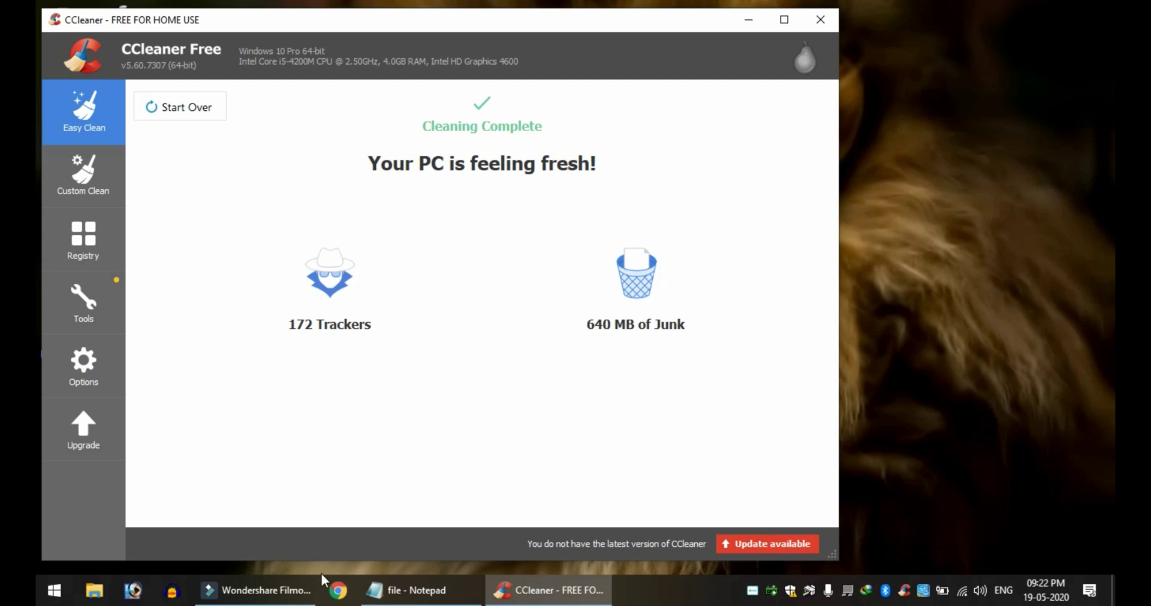
pyautogui.hotkey('alt', 'F4')
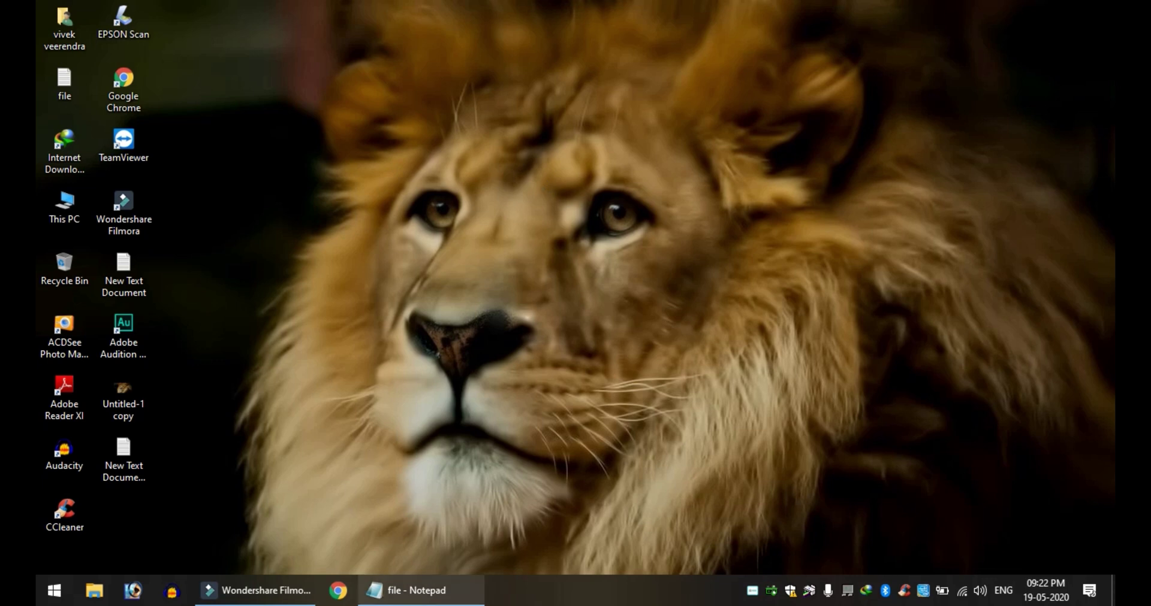
pyautogui.click(450, 596)
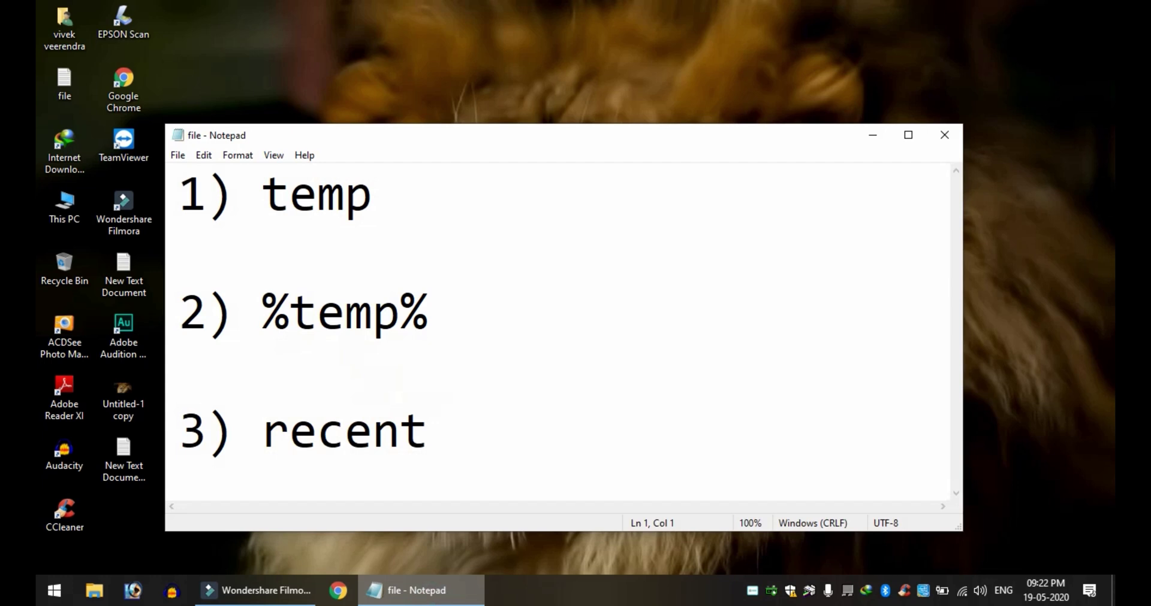